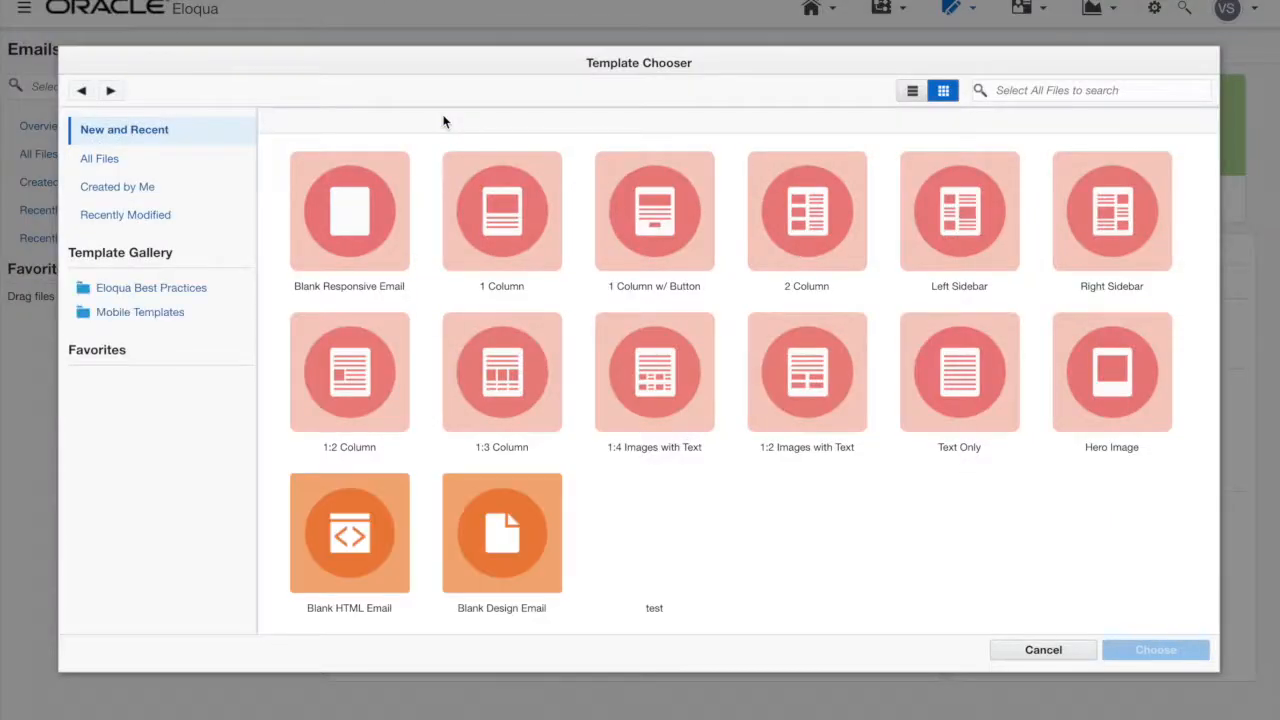
Step: Create an email from the 1 Column template with default settings and insert an editable custom code component above the image placeholder
{"action": "left_click", "coordinate": [508, 246]}
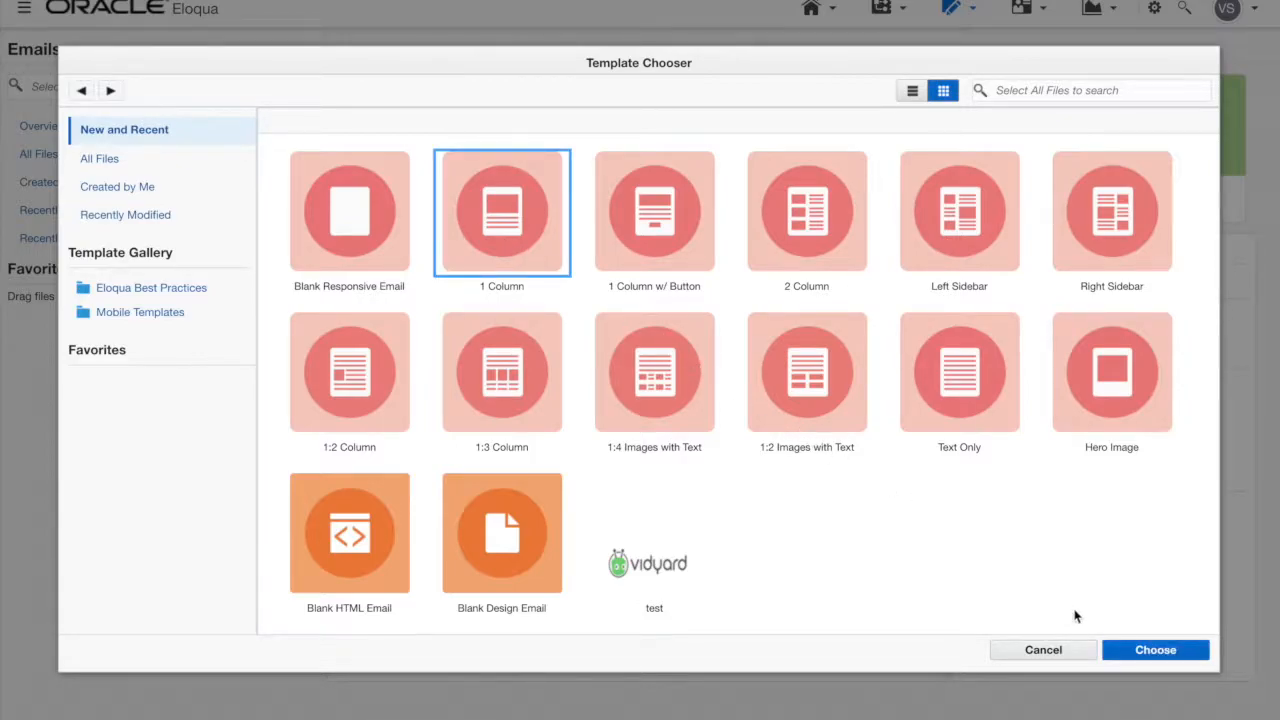
{"action": "left_click", "coordinate": [1136, 652]}
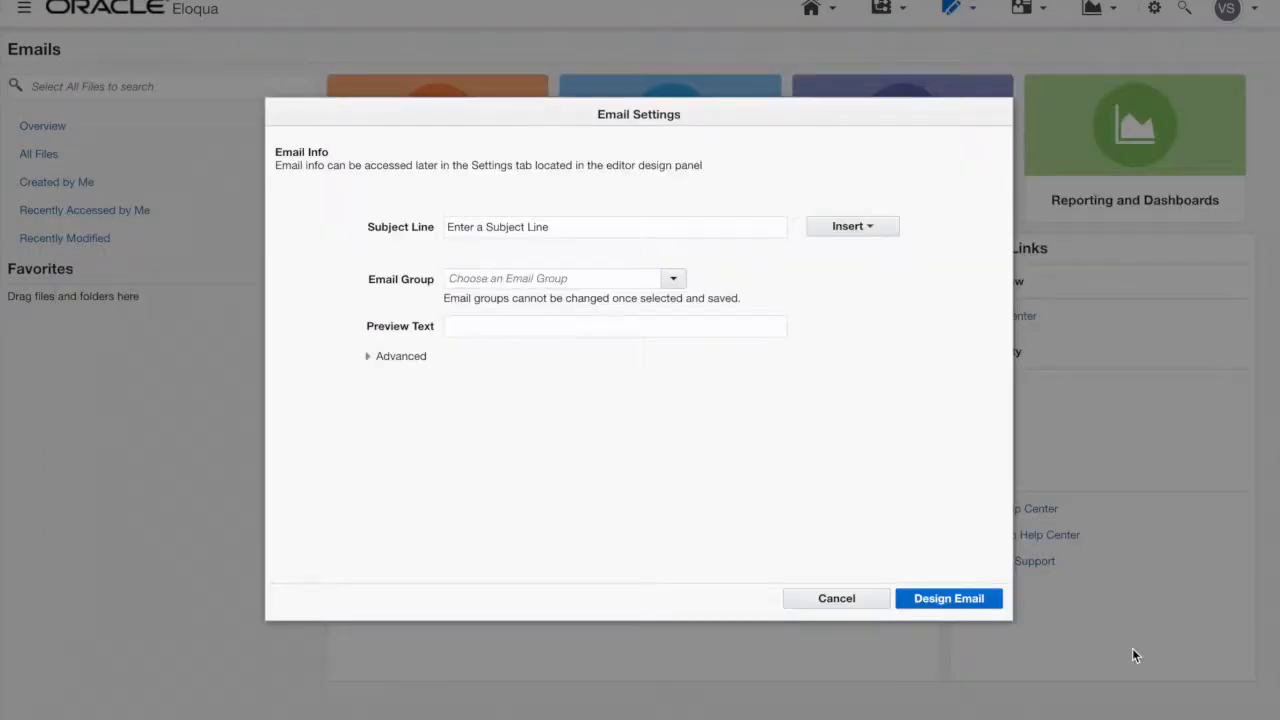
{"action": "left_click", "coordinate": [928, 603]}
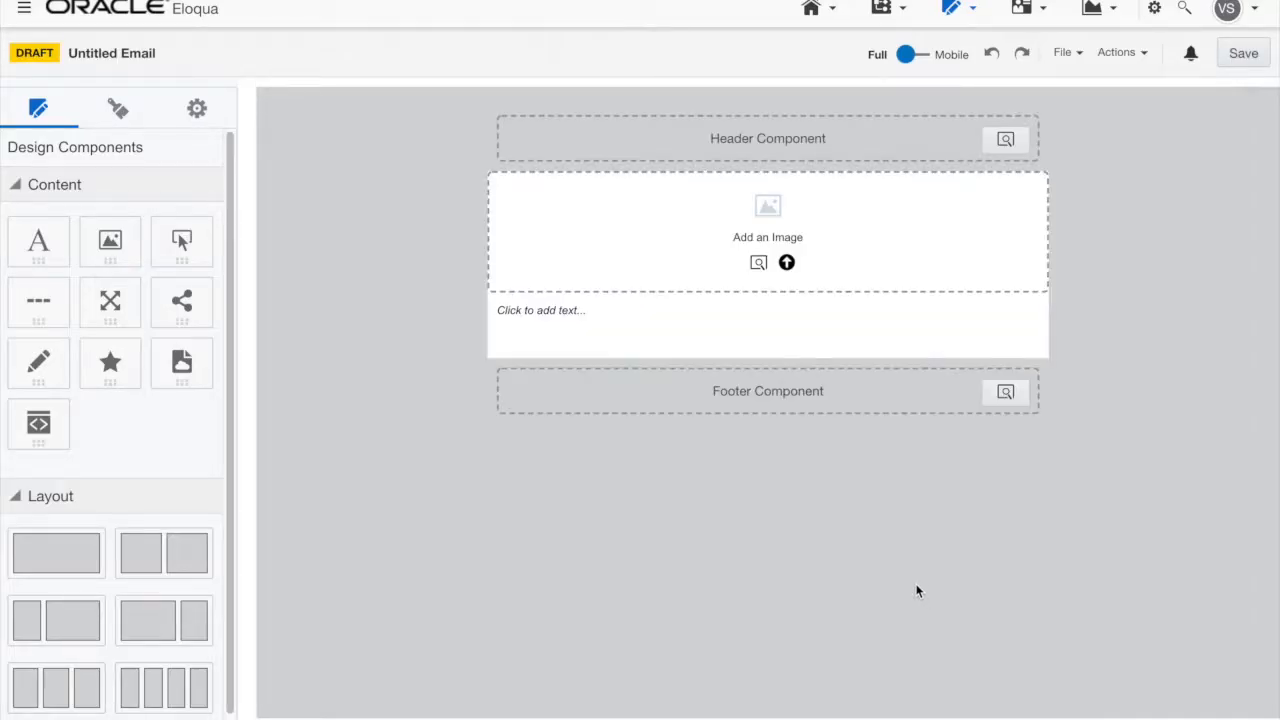
{"action": "left_click_drag", "start_coordinate": [38, 424], "coordinate": [739, 172]}
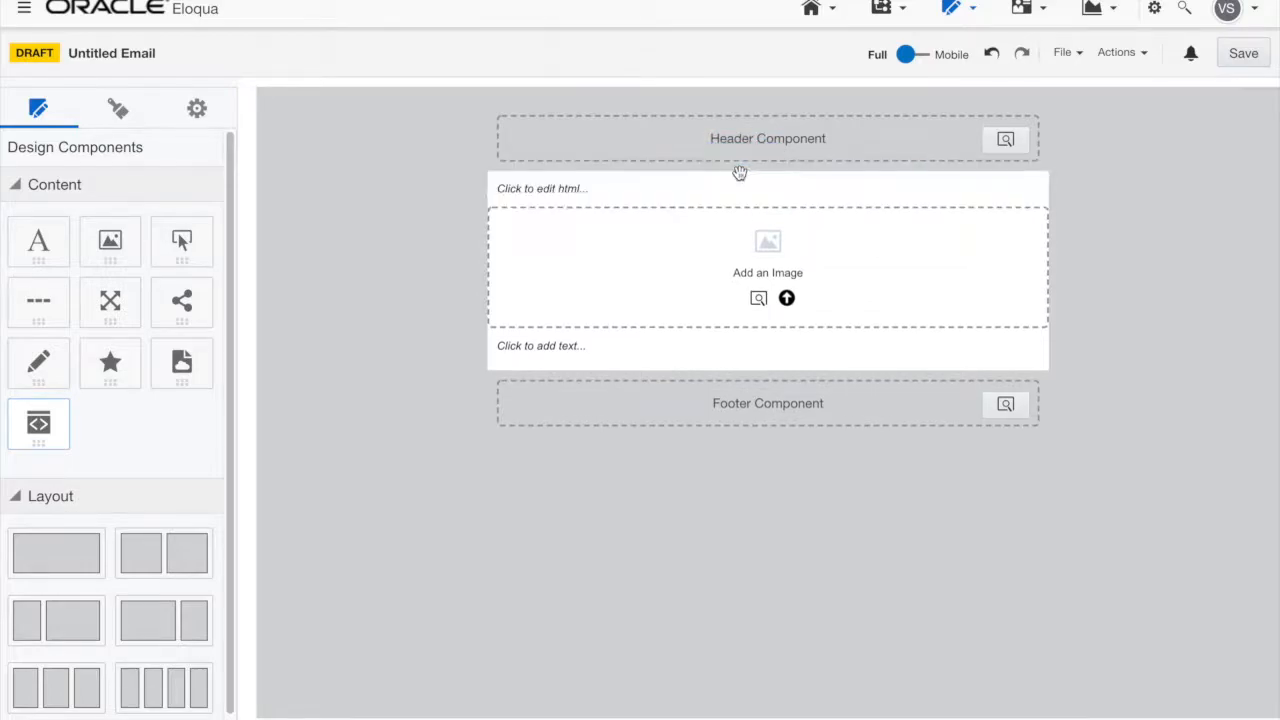
{"action": "left_click", "coordinate": [639, 190]}
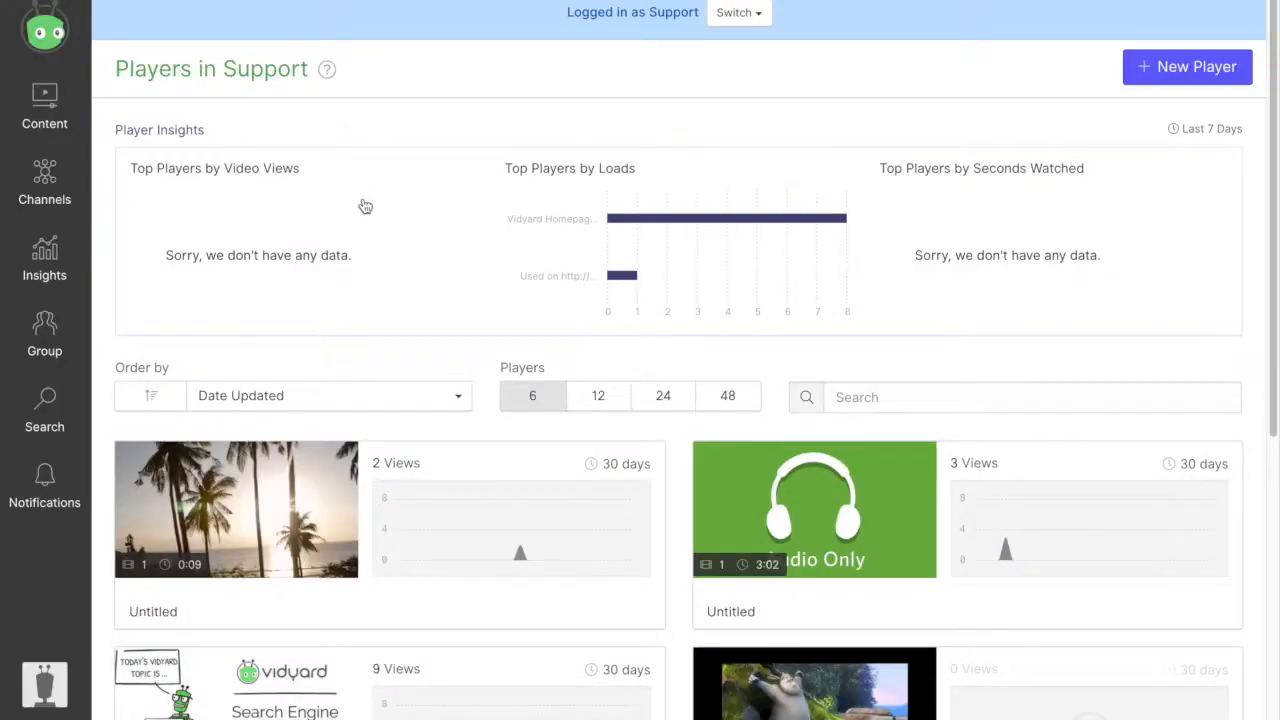
Step: Switch to Vidyard and open the palm-tree video player's sharing options at the Email Campaign code
{"action": "mouse_move", "coordinate": [469, 500]}
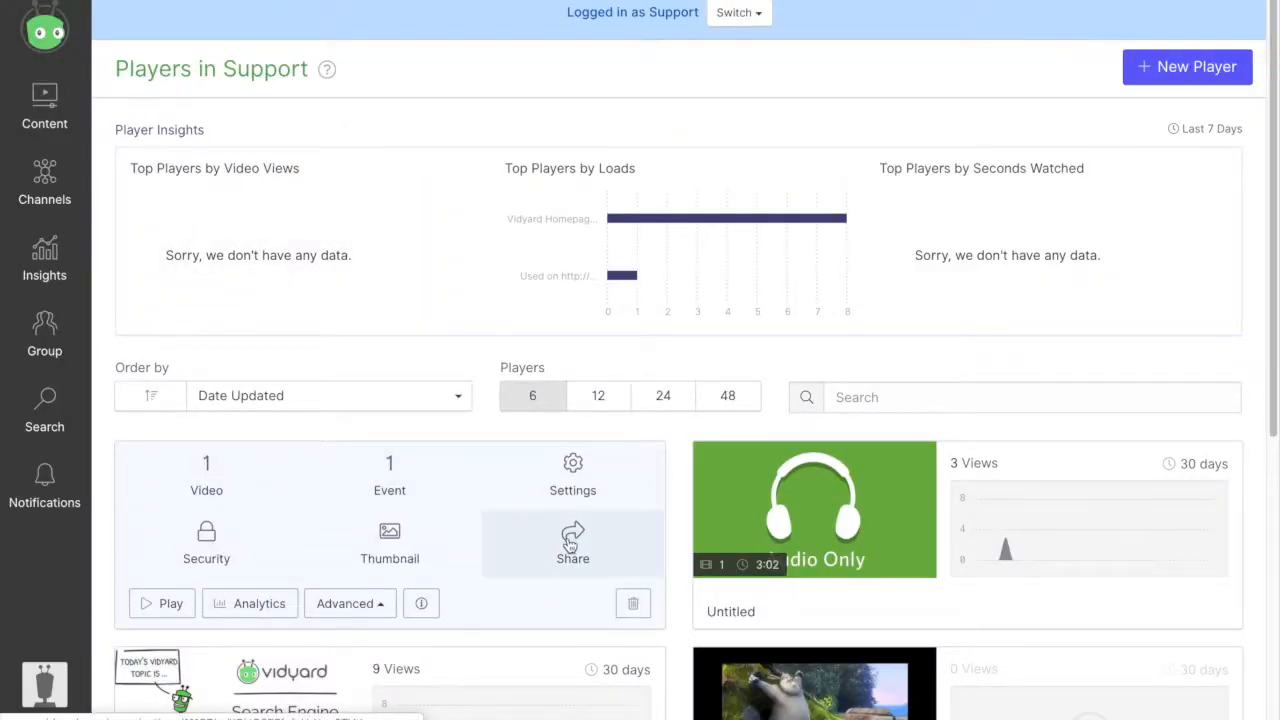
{"action": "left_click", "coordinate": [571, 543]}
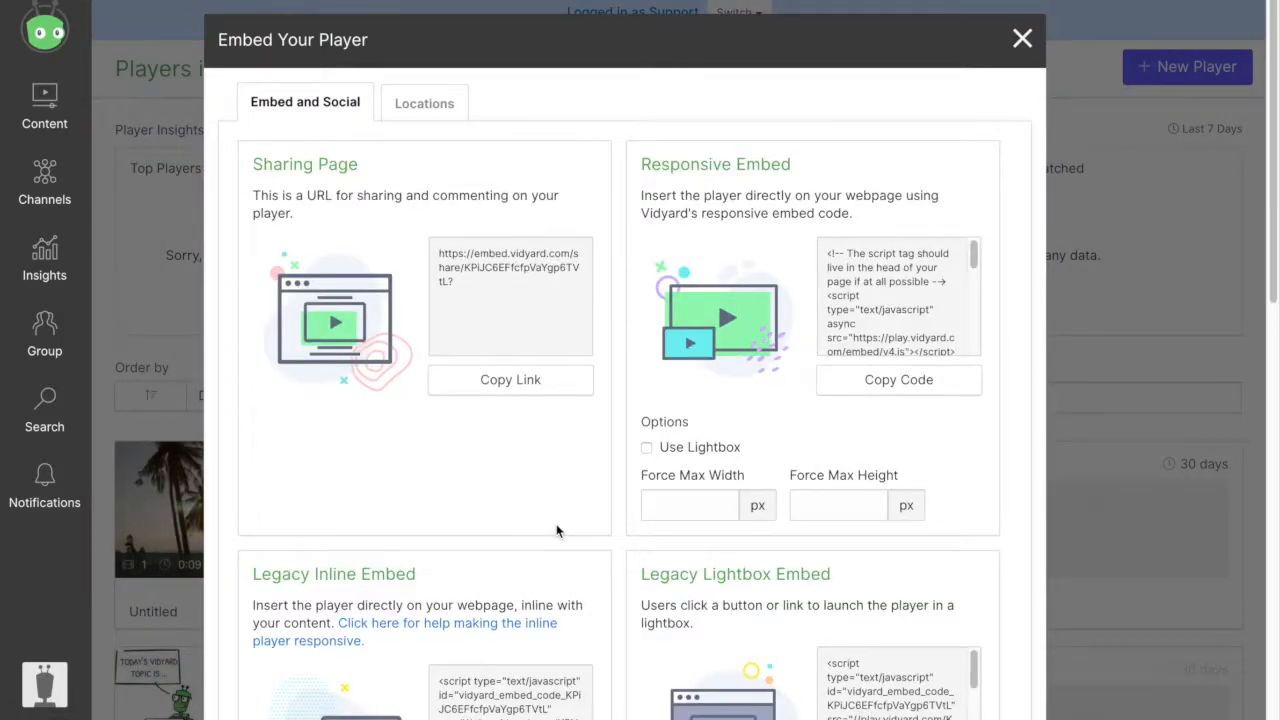
{"action": "scroll", "coordinate": [557, 530], "scroll_direction": "down", "scroll_amount": 8}
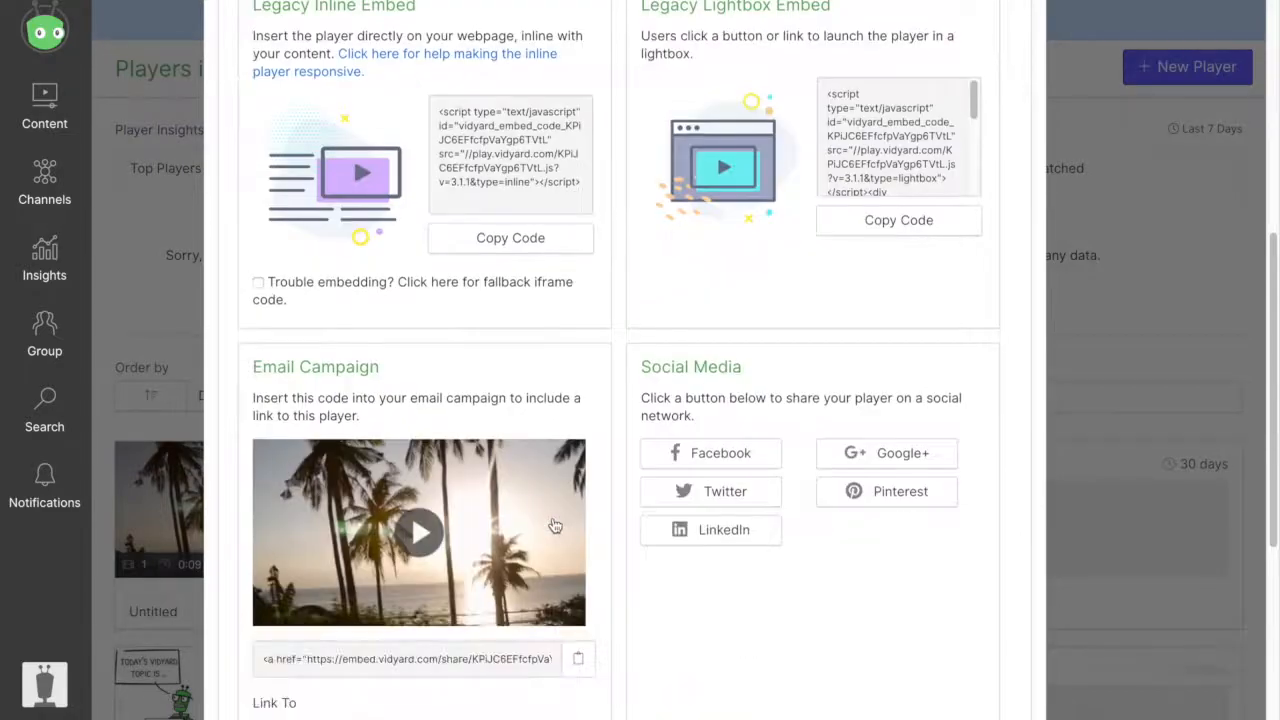
{"action": "scroll", "coordinate": [554, 520], "scroll_direction": "down", "scroll_amount": 1}
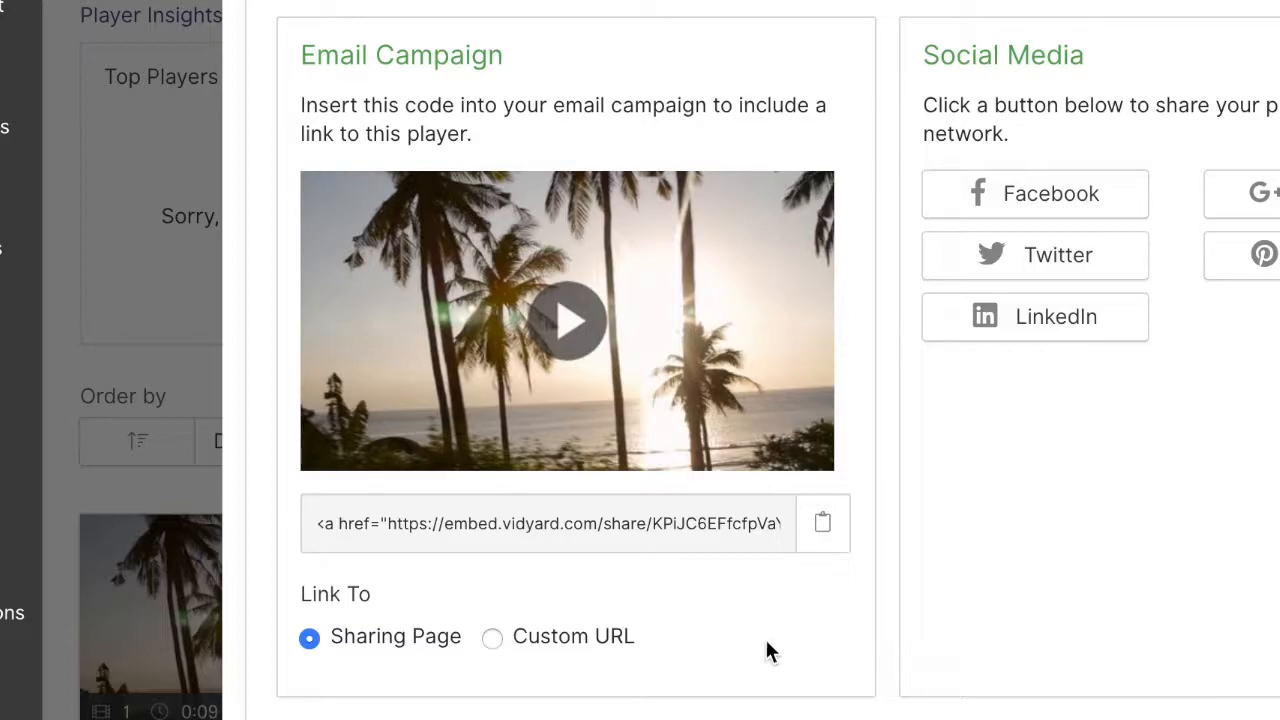
{"action": "left_click", "coordinate": [493, 648]}
{"action": "left_click", "coordinate": [506, 690]}
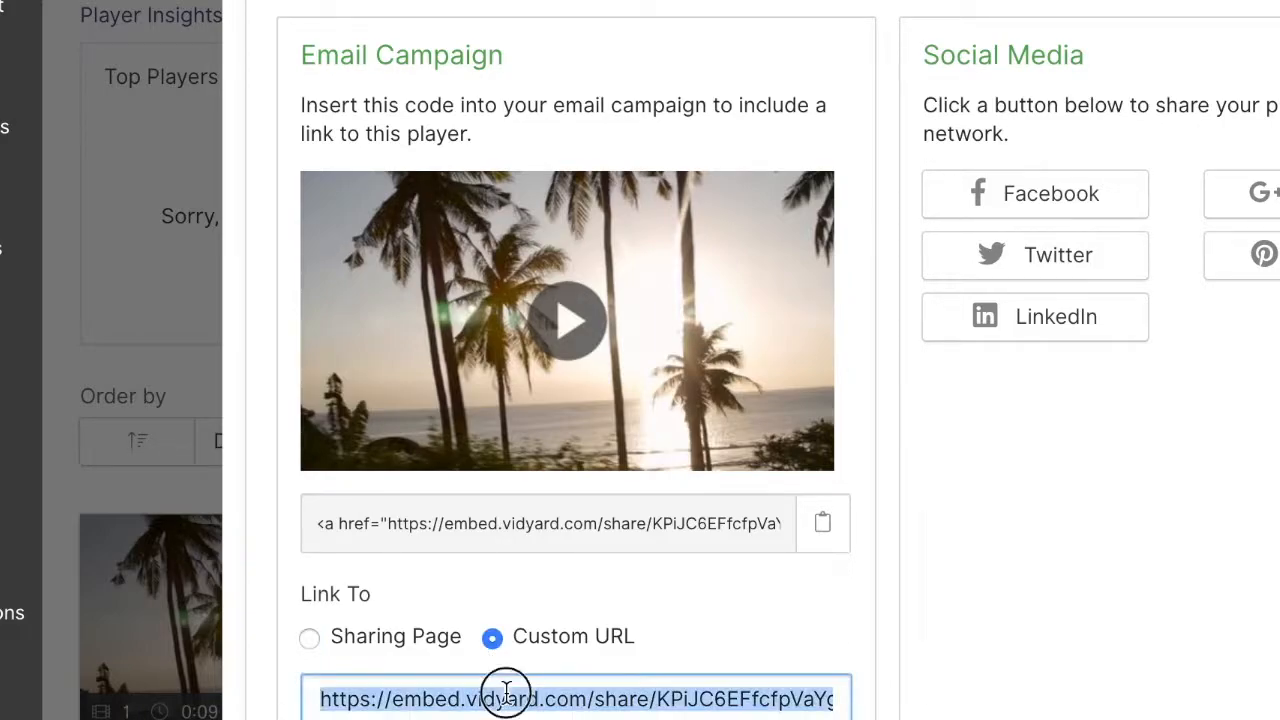
{"action": "key", "text": "BackSpace"}
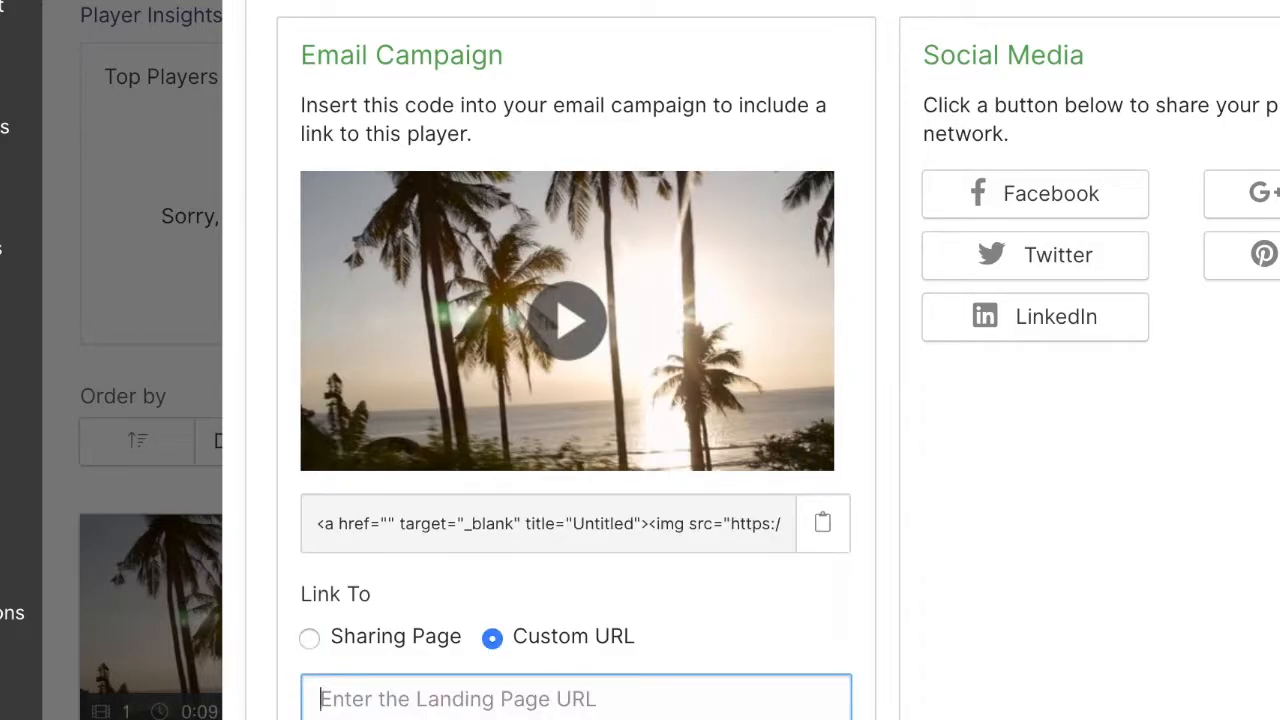
{"action": "type", "text": "http:/"}
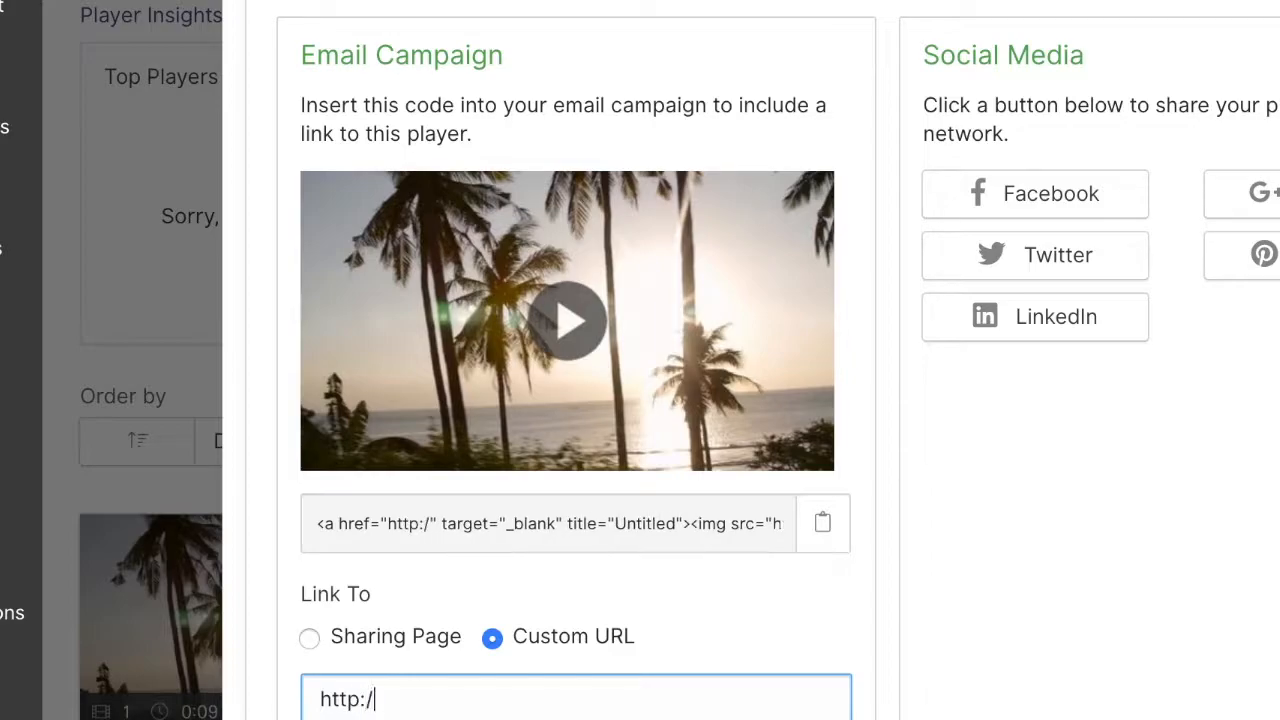
{"action": "type", "text": "/www.mypage.com"}
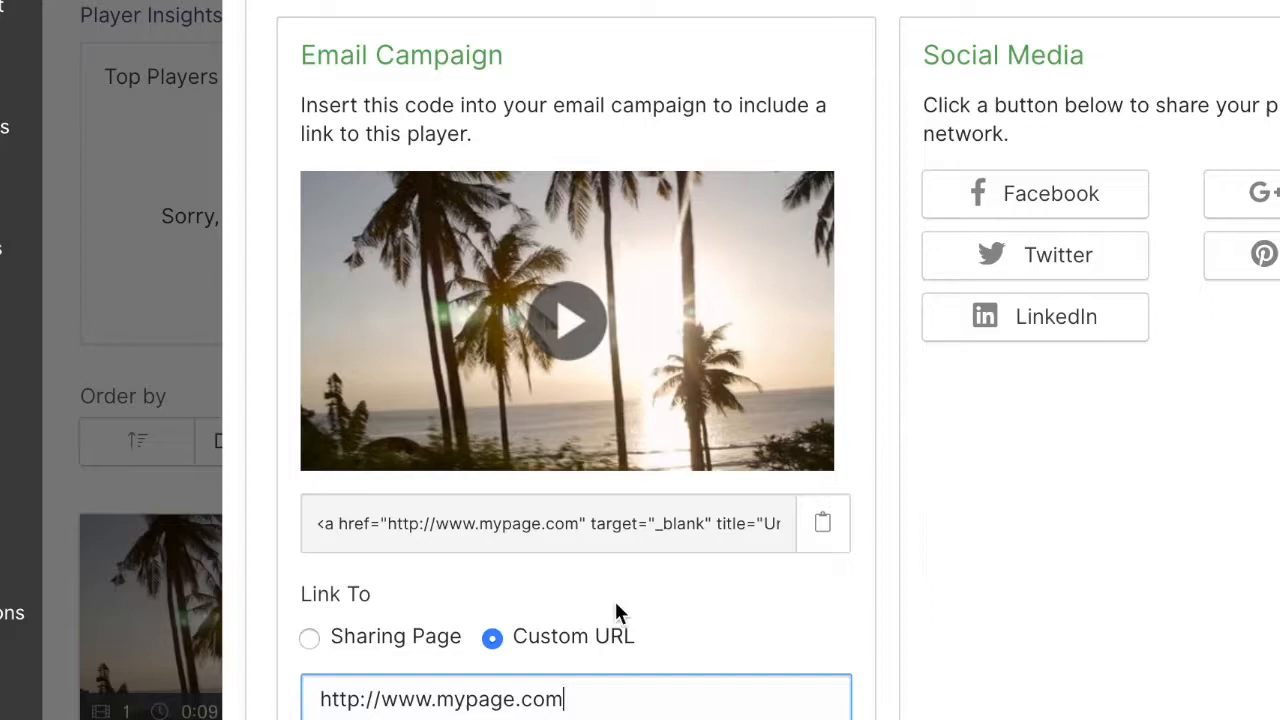
{"action": "left_click", "coordinate": [823, 548]}
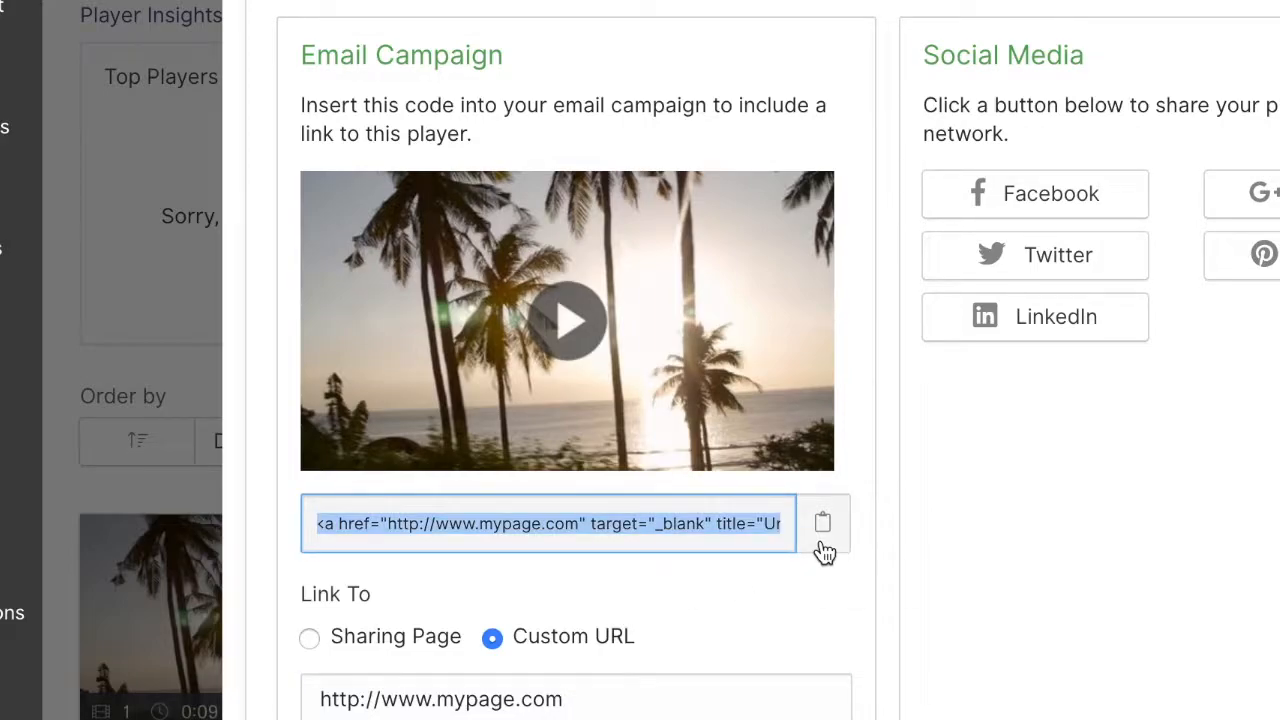
Step: Copy the email campaign code linked to the sharing page and paste it into the email's custom code component in Eloqua
{"action": "left_click", "coordinate": [308, 639]}
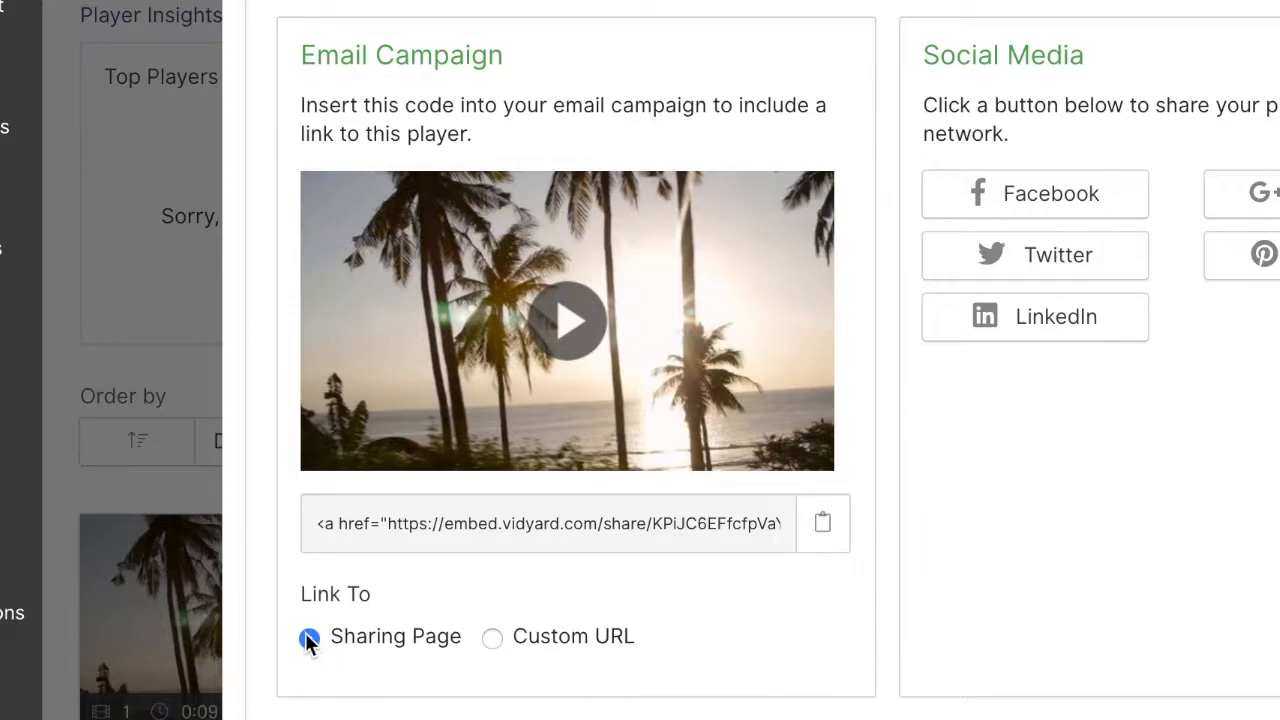
{"action": "left_click", "coordinate": [823, 538]}
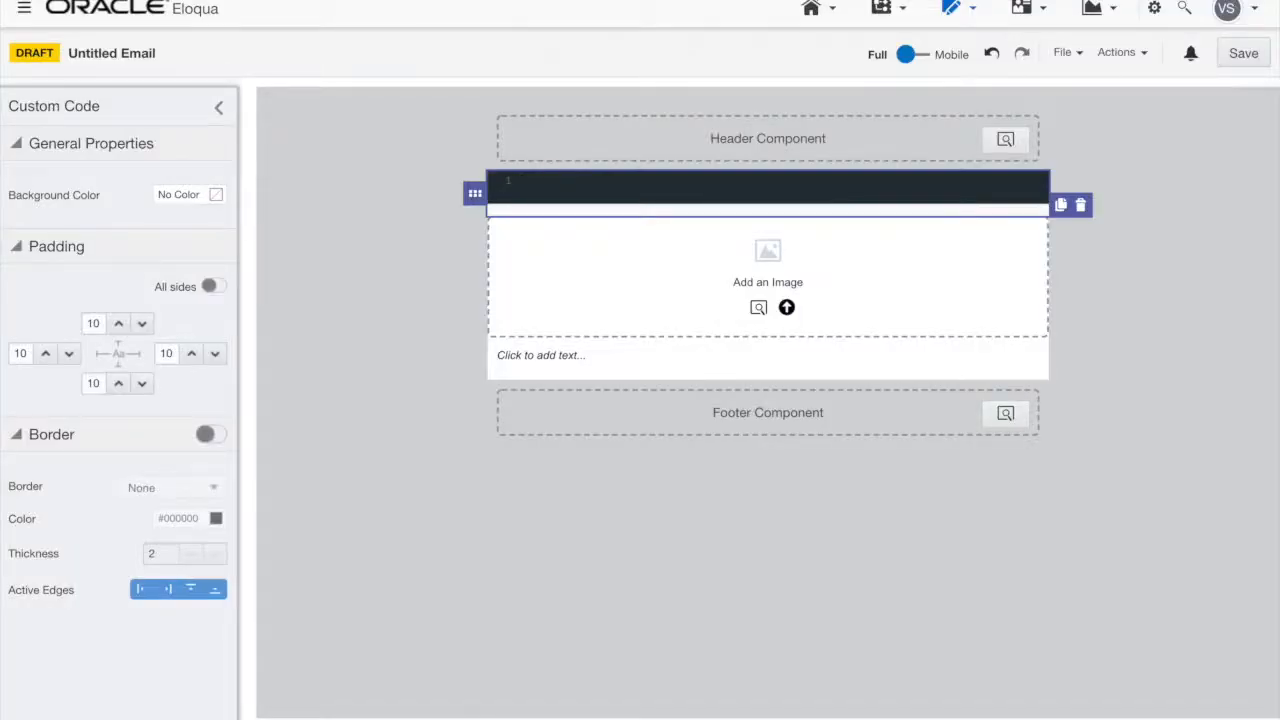
{"action": "right_click", "coordinate": [551, 180]}
{"action": "left_click", "coordinate": [600, 302]}
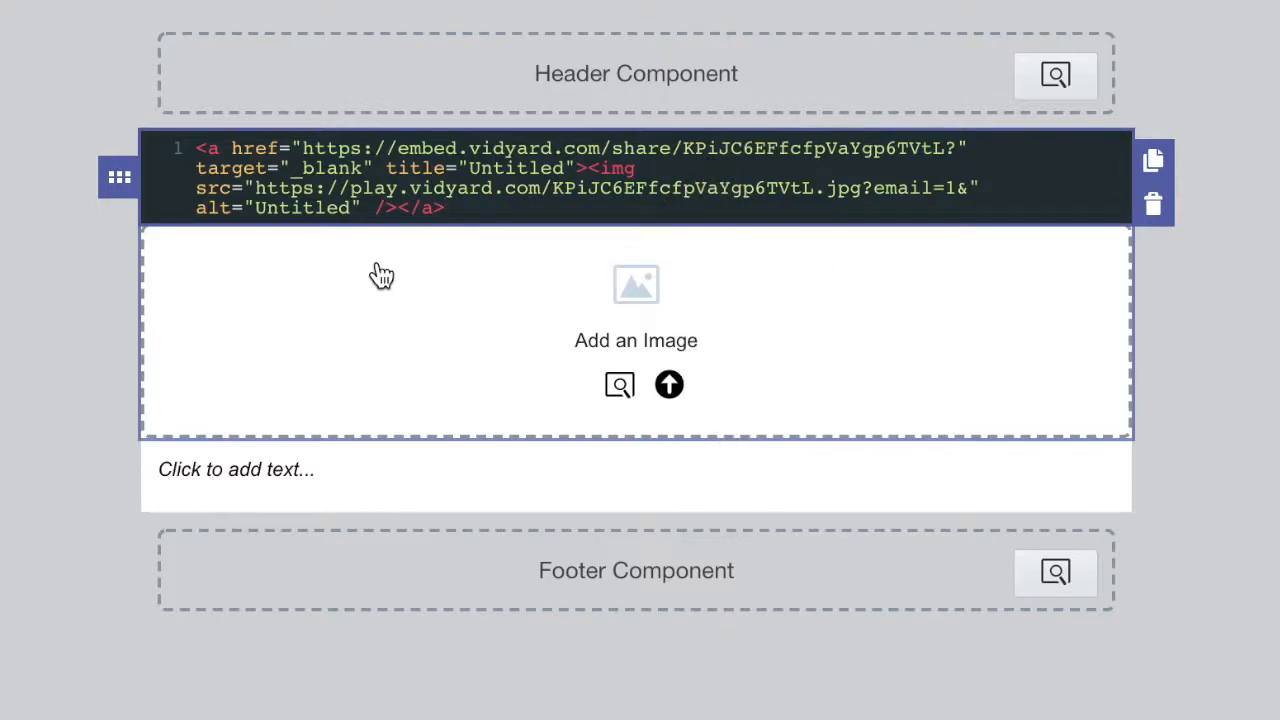
{"action": "left_click", "coordinate": [123, 293]}
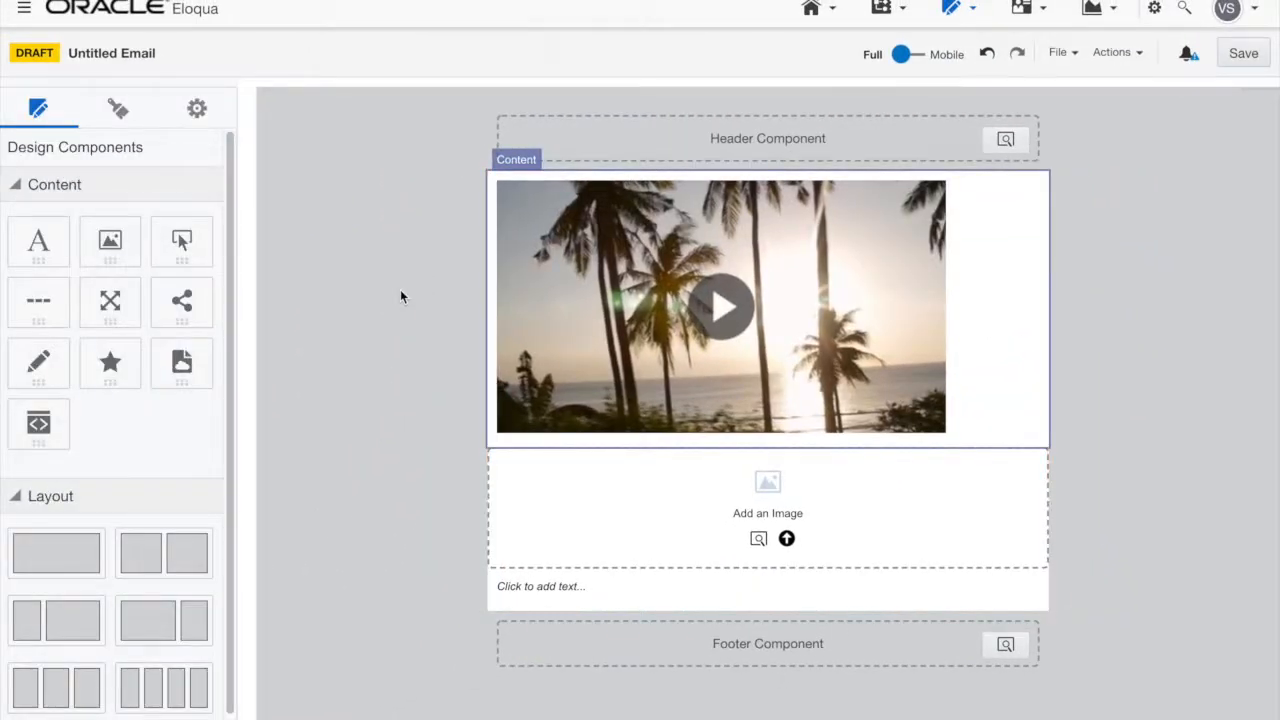
Step: In the custom code's image tag, add style="display:block;margin:auto;width:580px;" and set the image URL parameter to play_button=1
{"action": "left_click", "coordinate": [957, 311]}
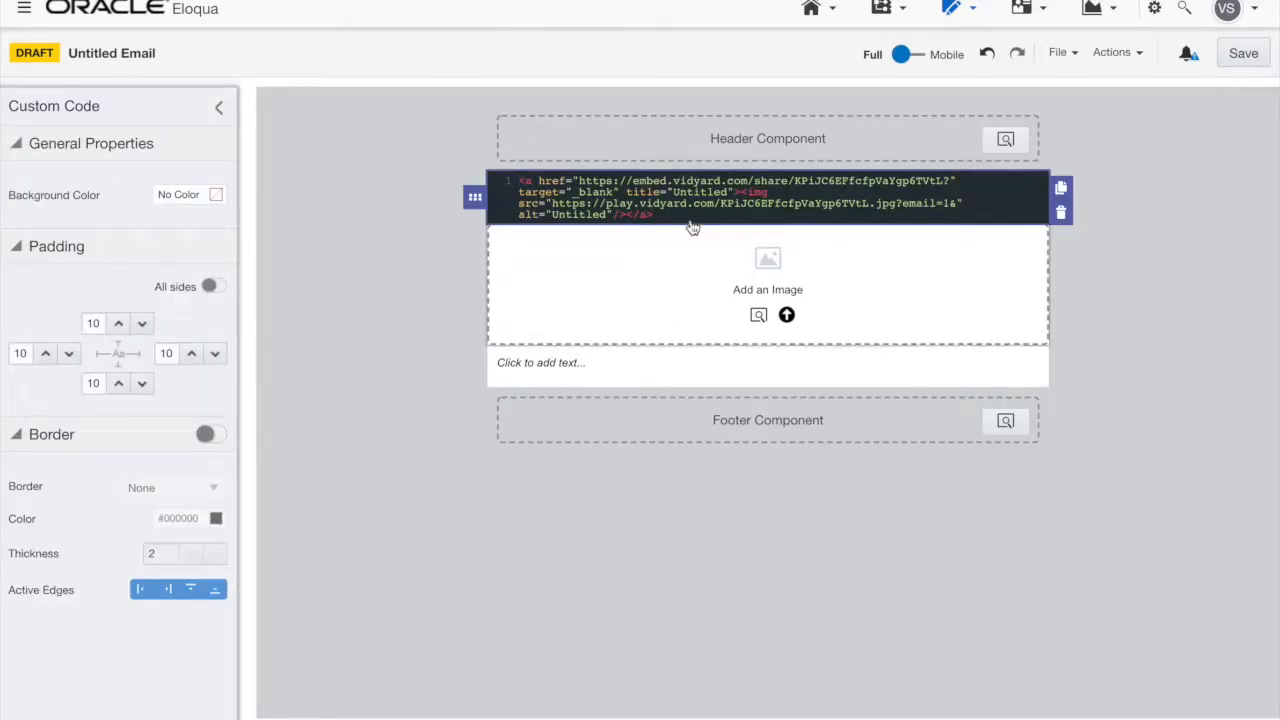
{"action": "left_click", "coordinate": [616, 214]}
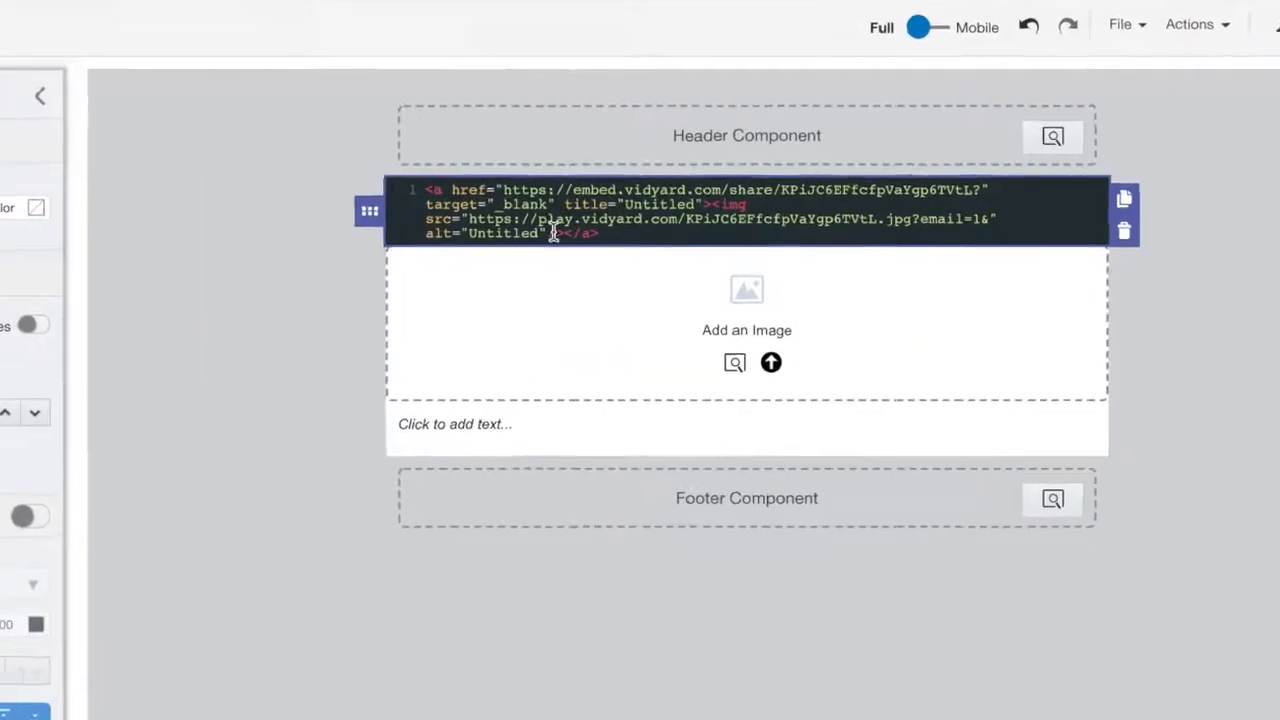
{"action": "type", "text": "style=\""}
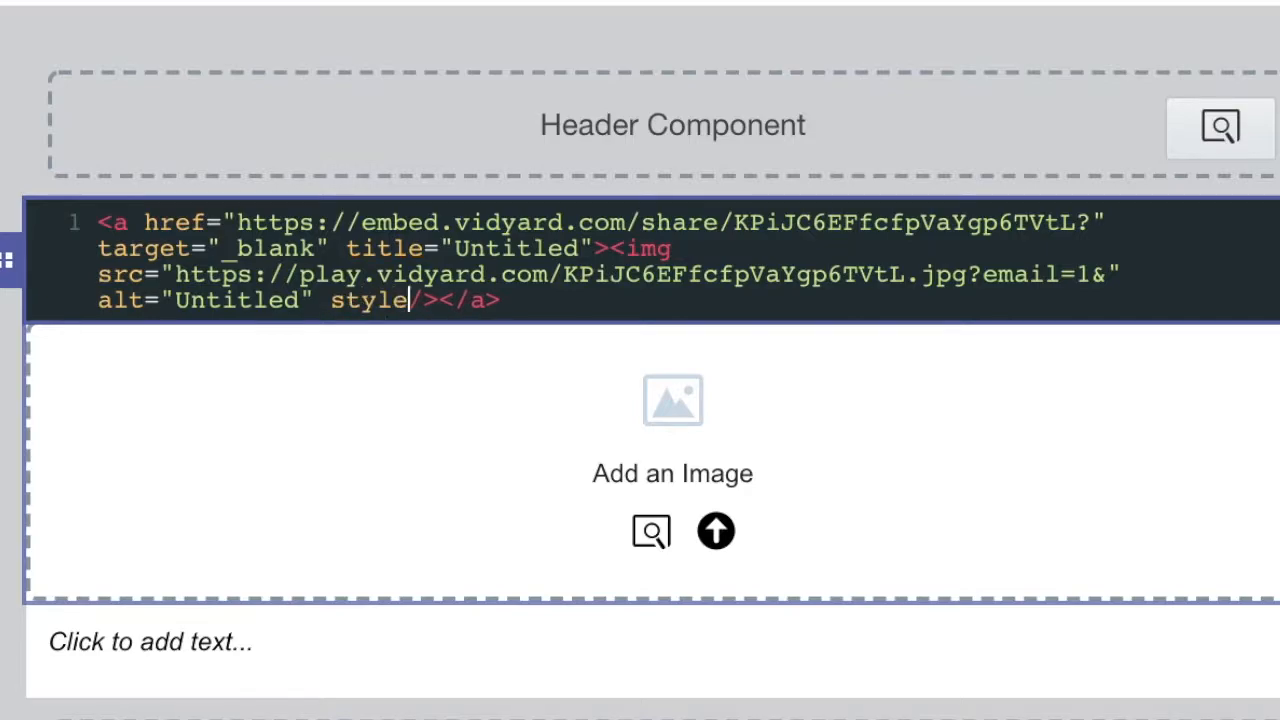
{"action": "type", "text": "display:block"}
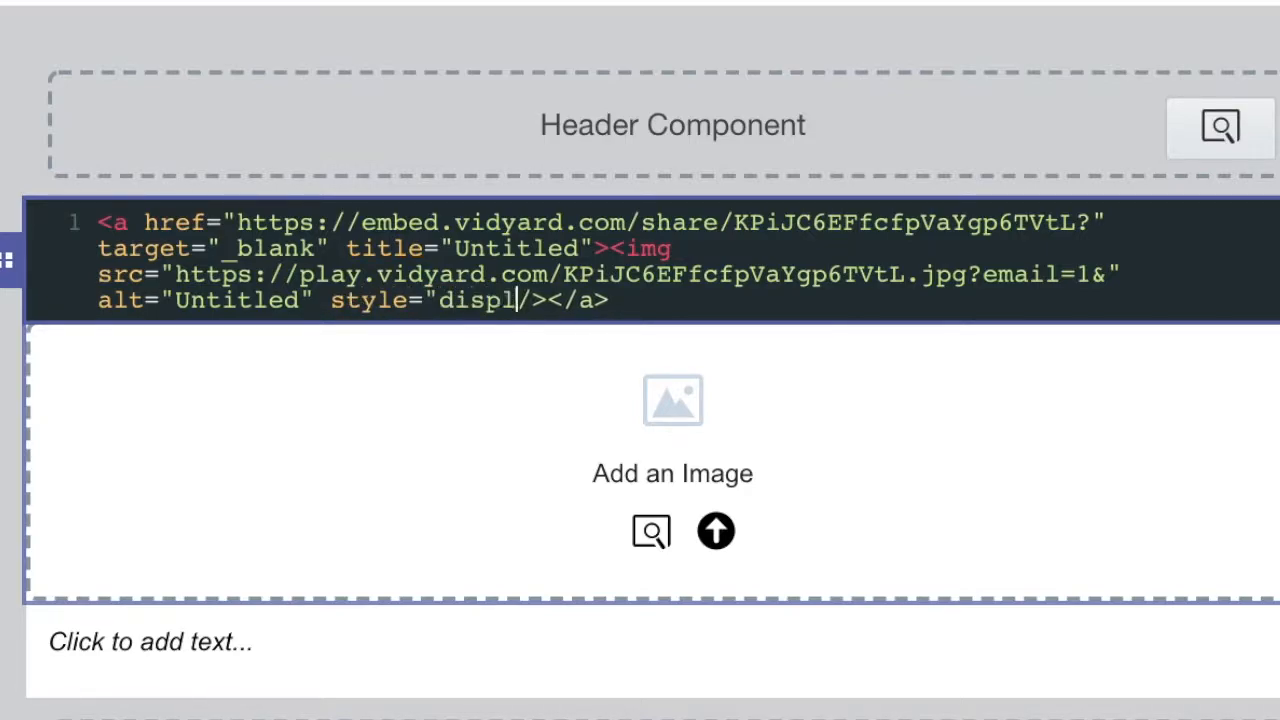
{"action": "type", "text": ";margin:auto;\""}
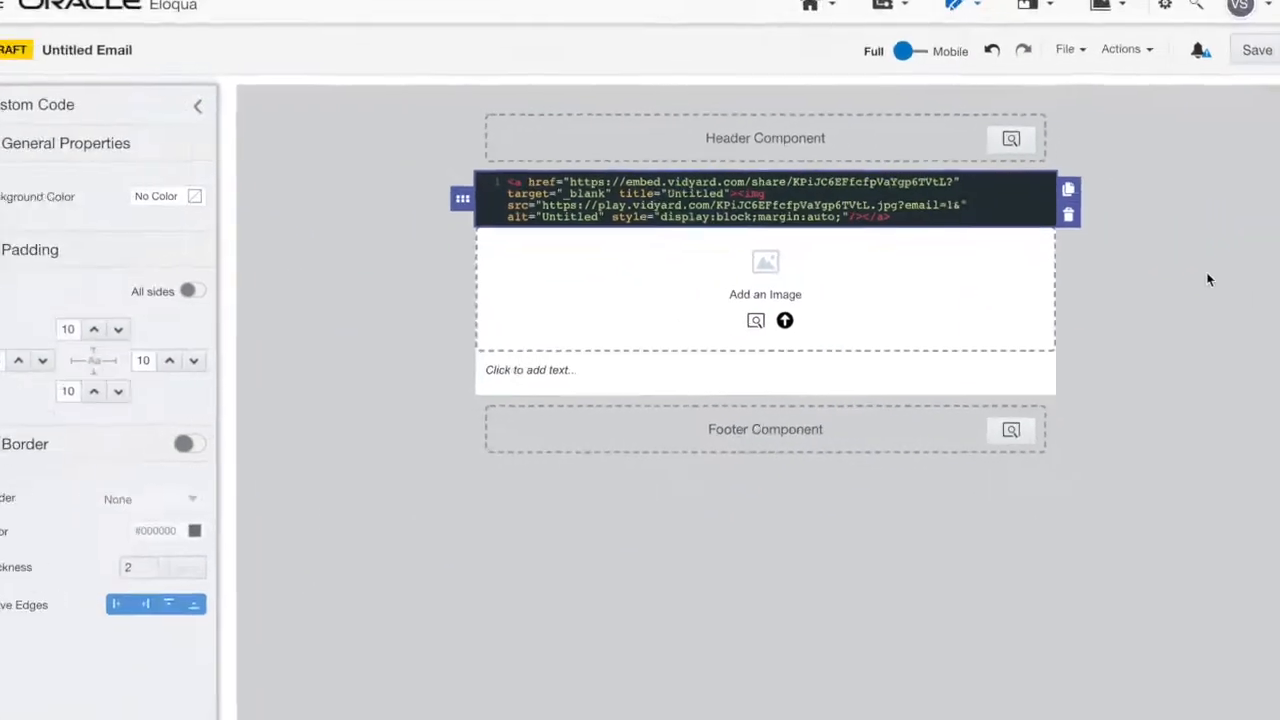
{"action": "left_click", "coordinate": [1195, 269]}
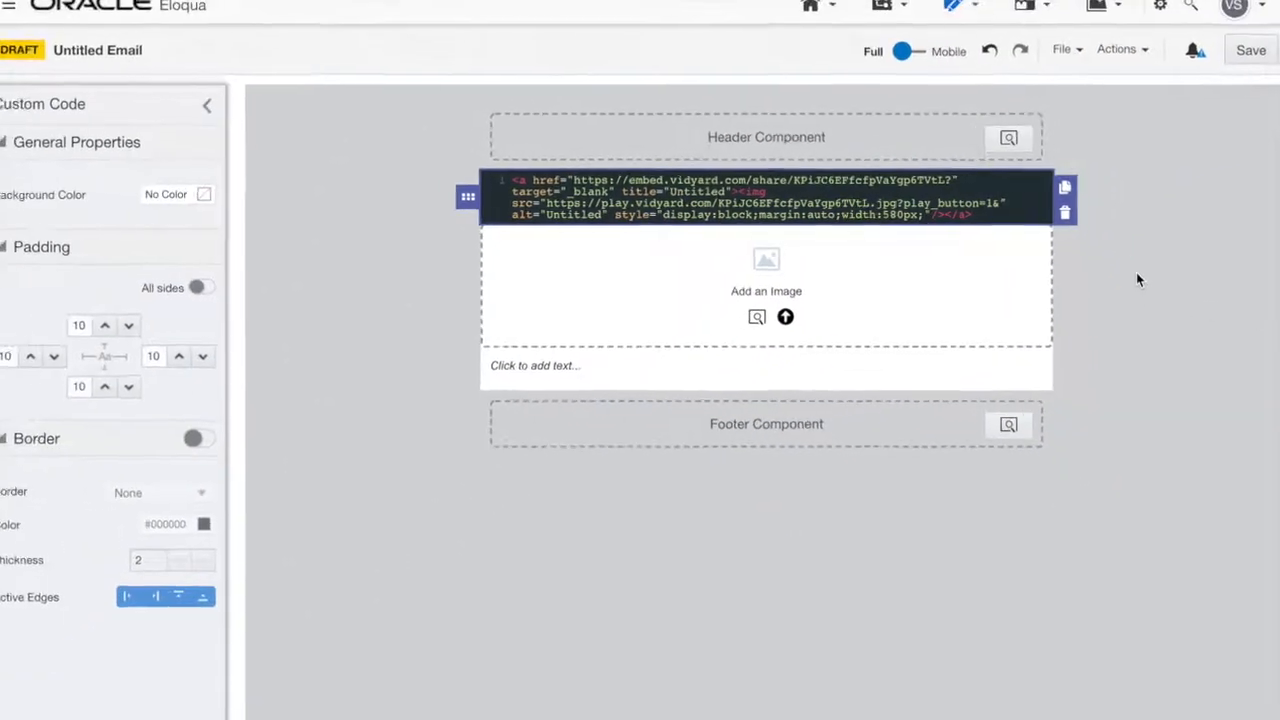
{"action": "left_click", "coordinate": [1137, 280]}
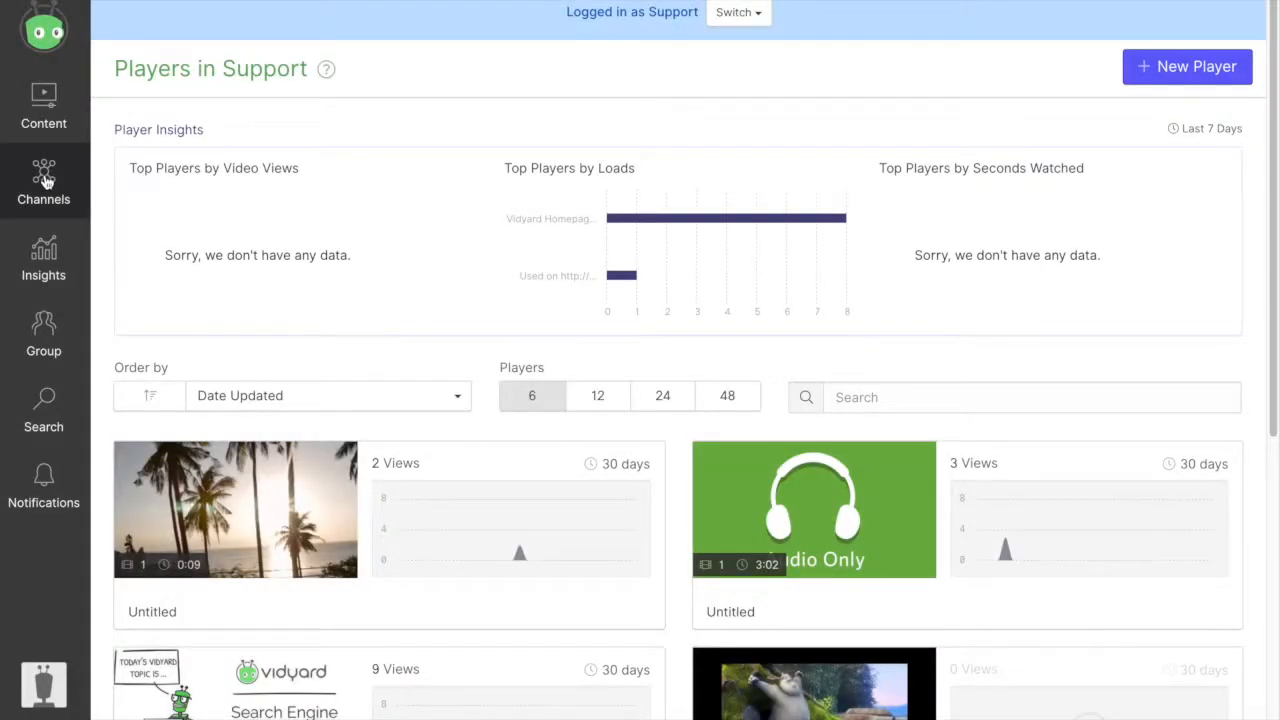
Step: Switch to Vidyard and open the sharing page's integration settings at the Oracle Eloqua section
{"action": "mouse_move", "coordinate": [45, 181]}
{"action": "left_click", "coordinate": [140, 290]}
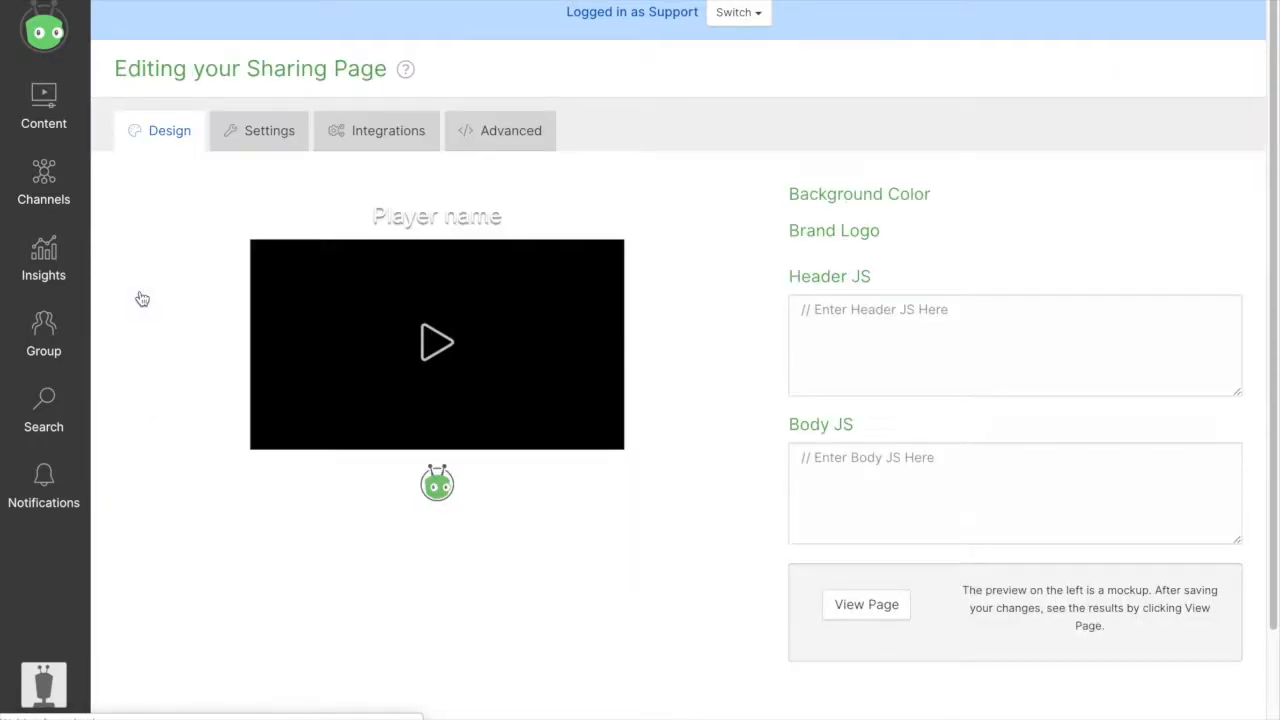
{"action": "left_click", "coordinate": [364, 141]}
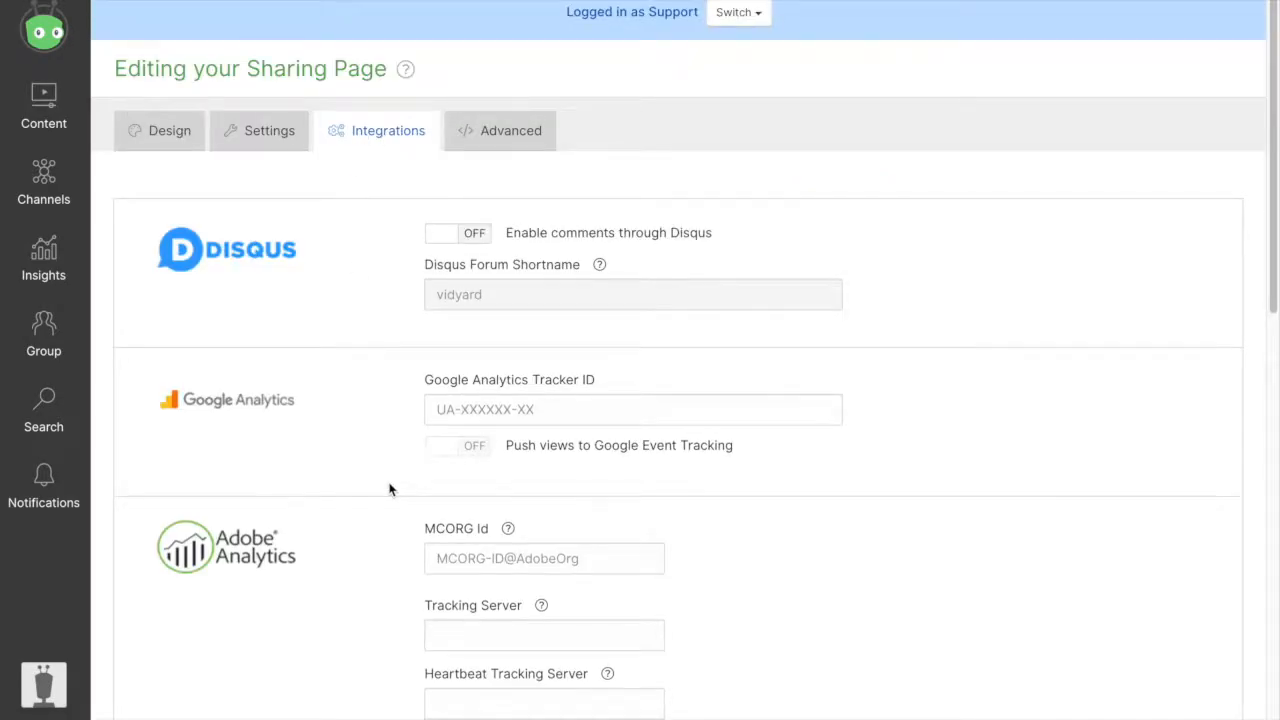
{"action": "scroll", "coordinate": [390, 490], "scroll_direction": "down", "scroll_amount": 2}
{"action": "scroll", "coordinate": [390, 490], "scroll_direction": "down", "scroll_amount": 5}
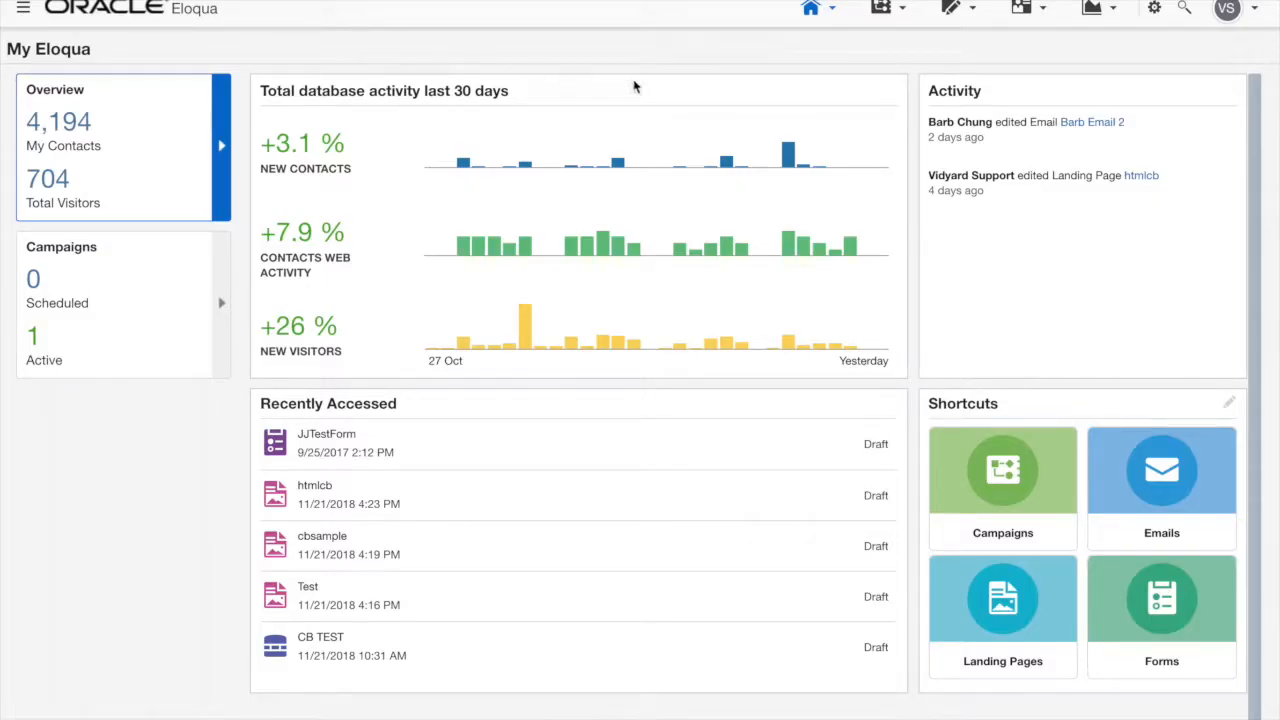
Step: Switch to Eloqua, open the form JJTestForm and display its HTML integration details
{"action": "left_click", "coordinate": [955, 10]}
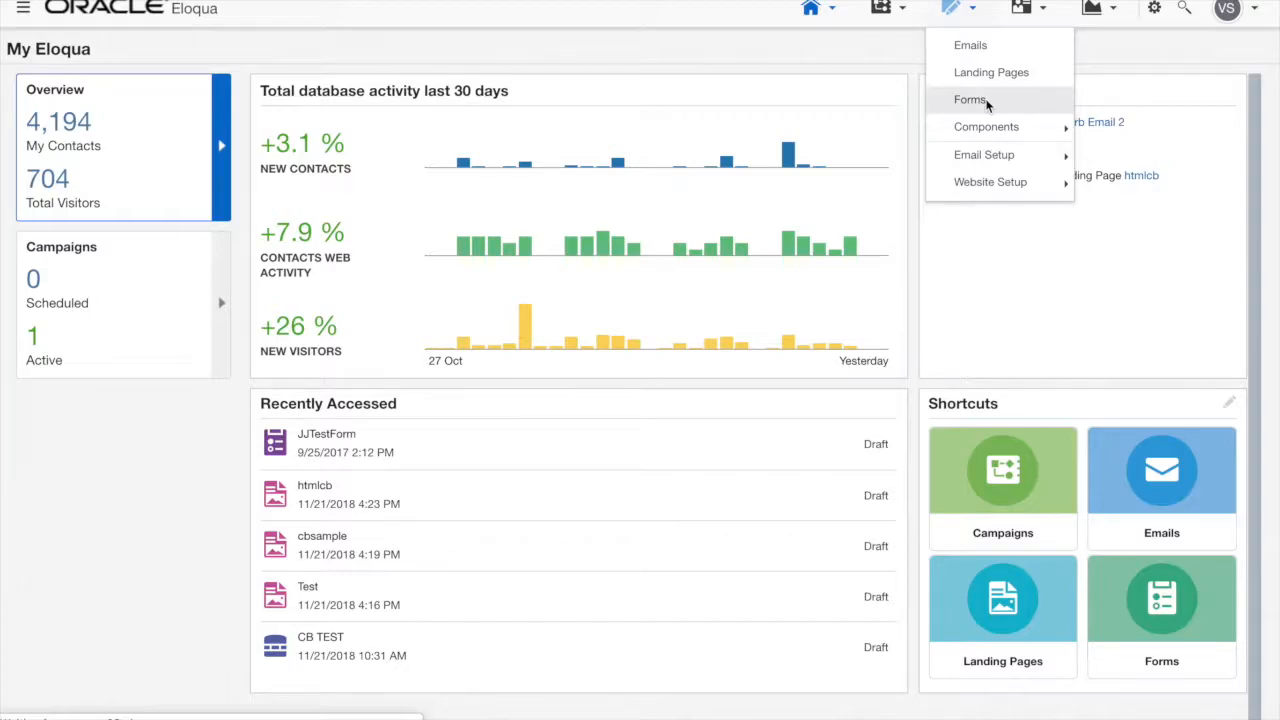
{"action": "left_click", "coordinate": [986, 103]}
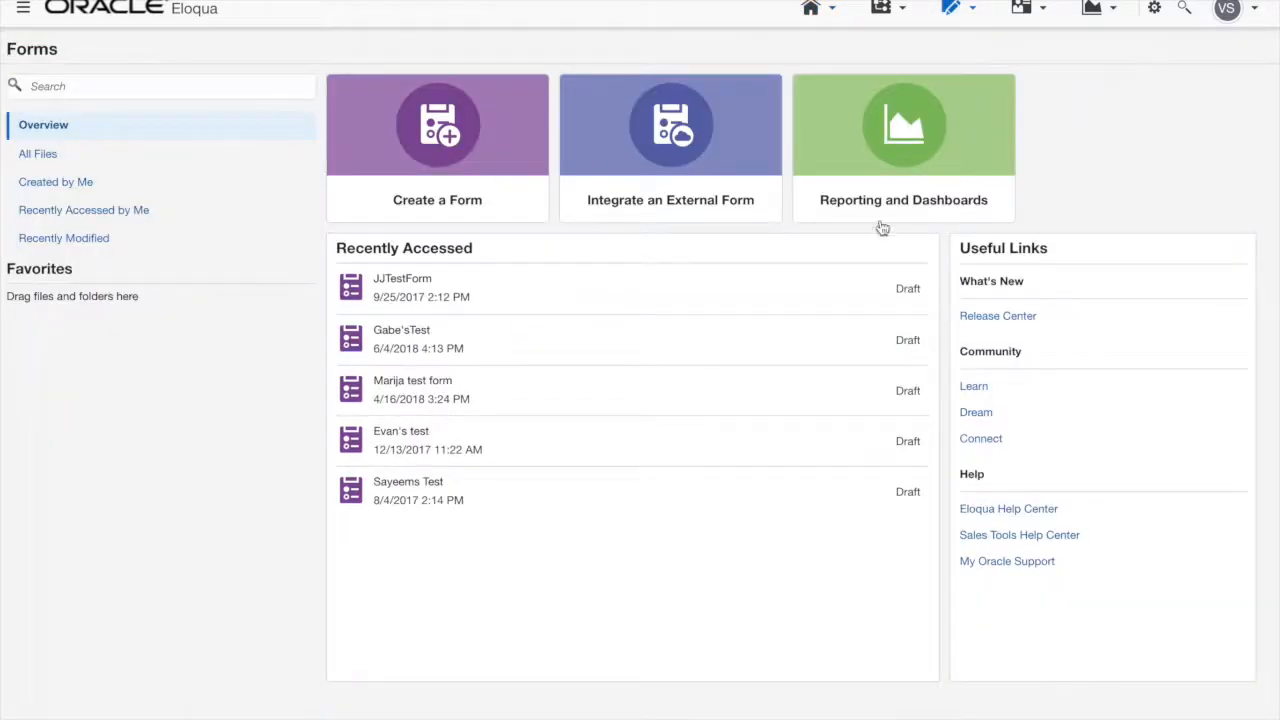
{"action": "left_click", "coordinate": [772, 281]}
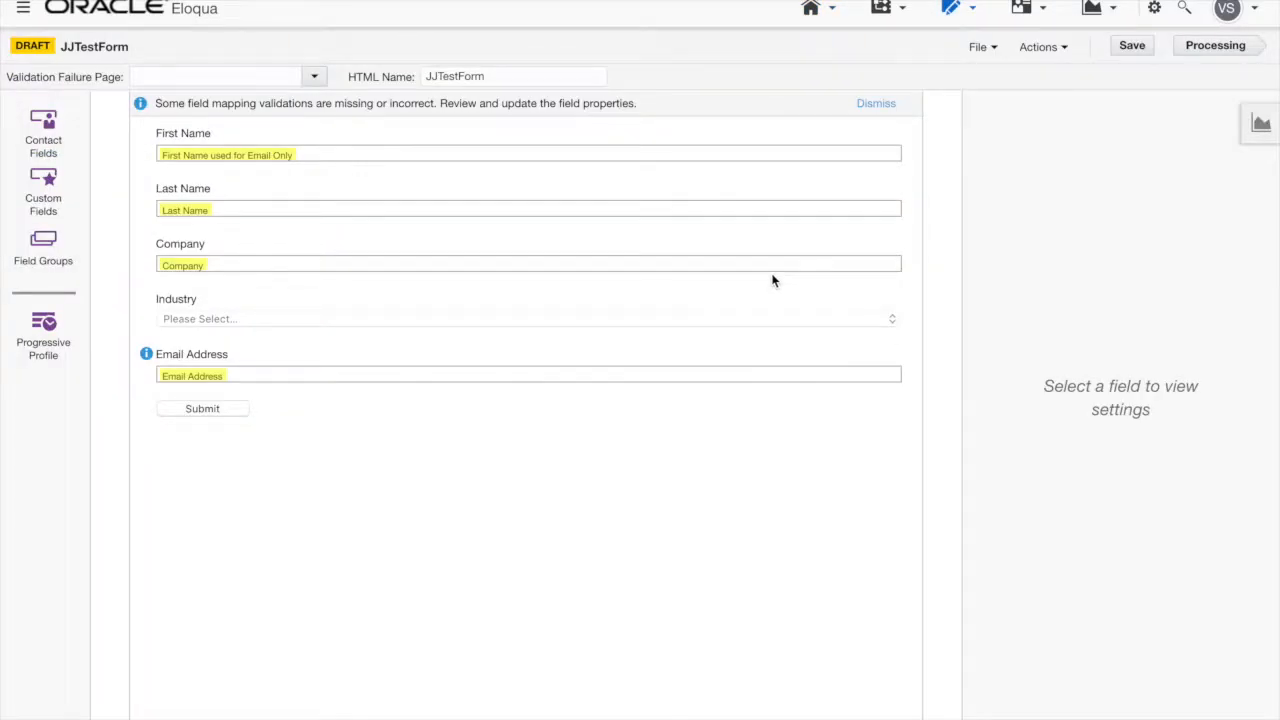
{"action": "left_click", "coordinate": [1038, 50]}
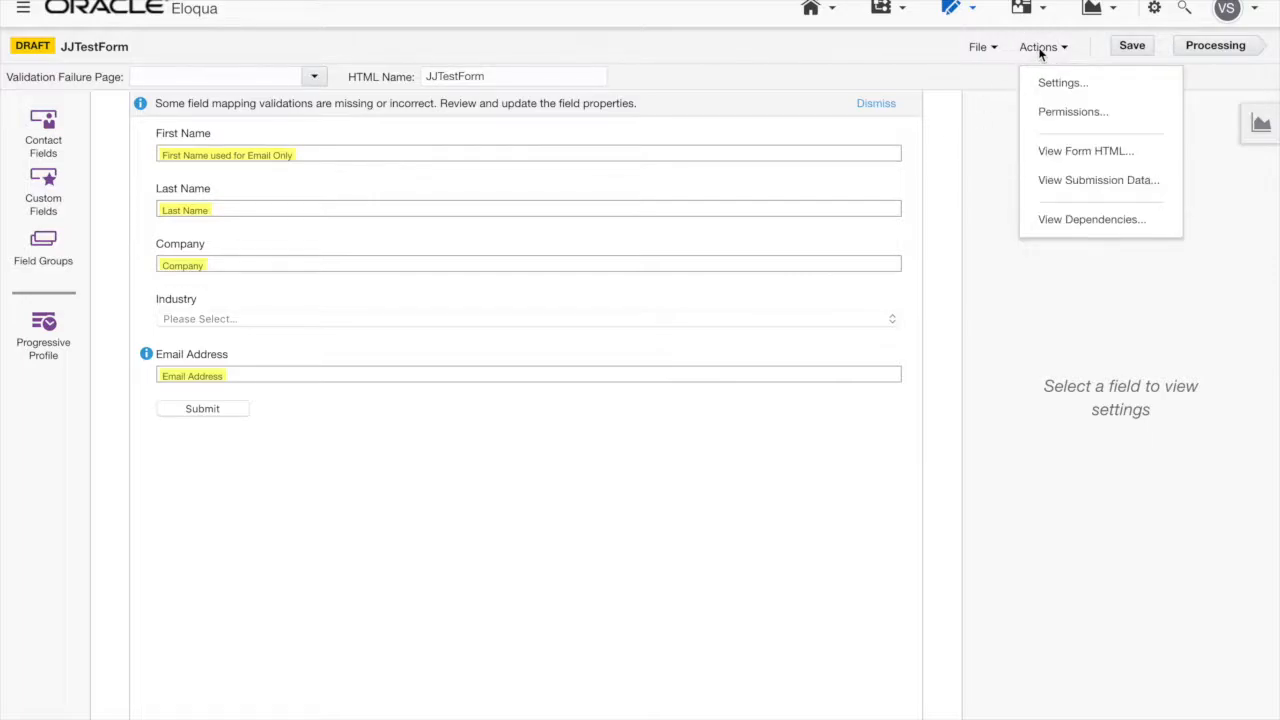
{"action": "left_click", "coordinate": [1063, 151]}
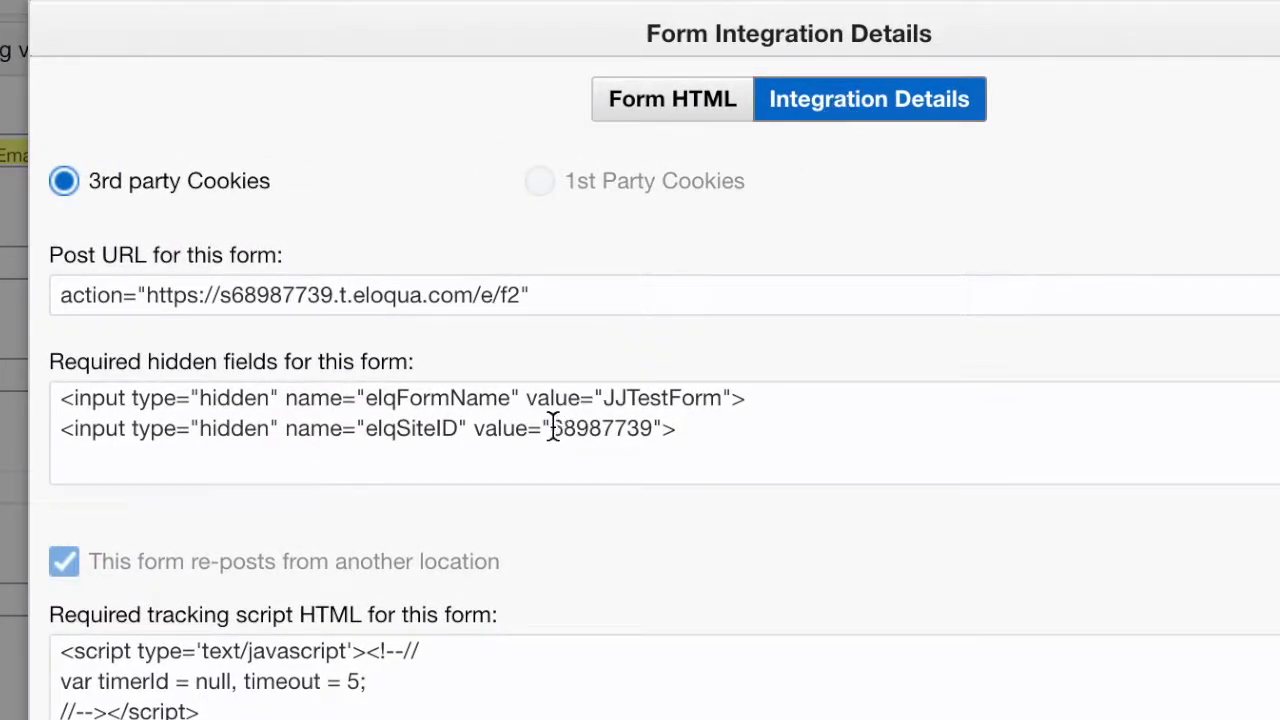
Step: Copy the elqSiteID value from the form's required hidden fields and close the integration details
{"action": "left_click_drag", "start_coordinate": [549, 429], "coordinate": [651, 427]}
{"action": "key", "text": "ctrl+c"}
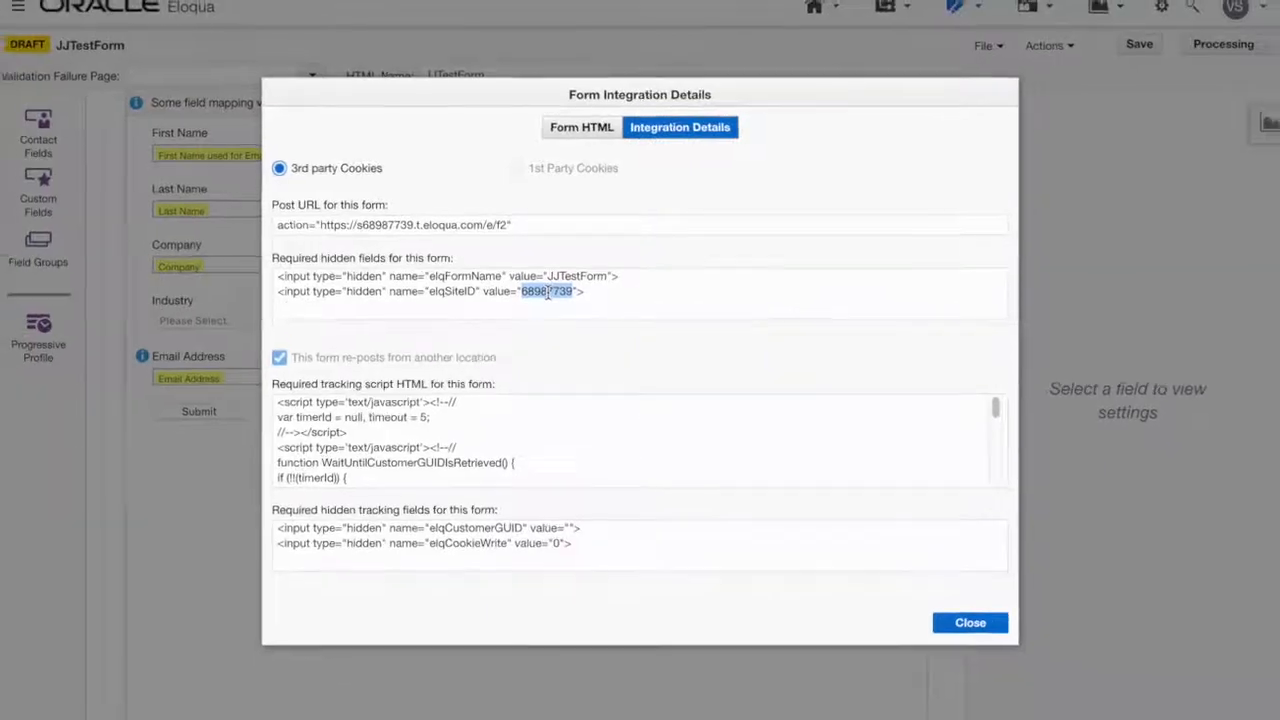
{"action": "left_click", "coordinate": [945, 620]}
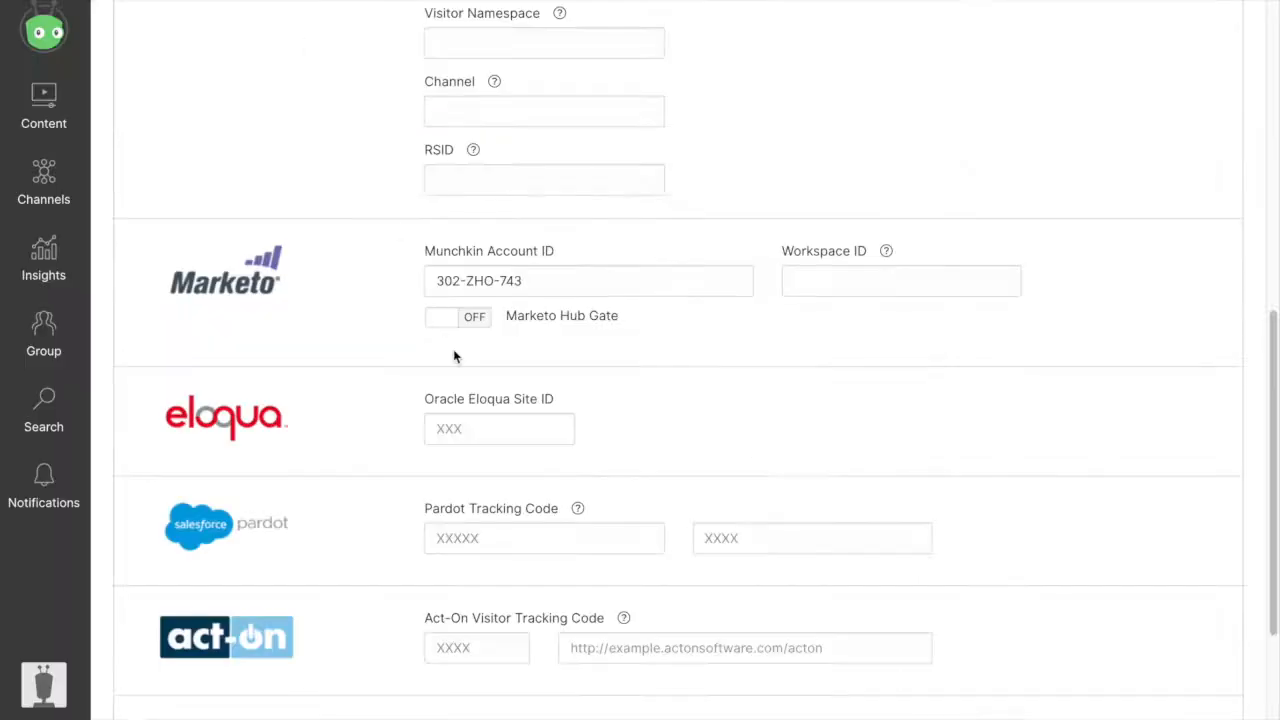
Step: Switch to Vidyard, paste the copied site ID as the Oracle Eloqua Site ID and save the sharing page changes
{"action": "left_click", "coordinate": [473, 428]}
{"action": "key", "text": "ctrl+v"}
{"action": "left_click", "coordinate": [883, 451]}
{"action": "left_click", "coordinate": [1200, 708]}
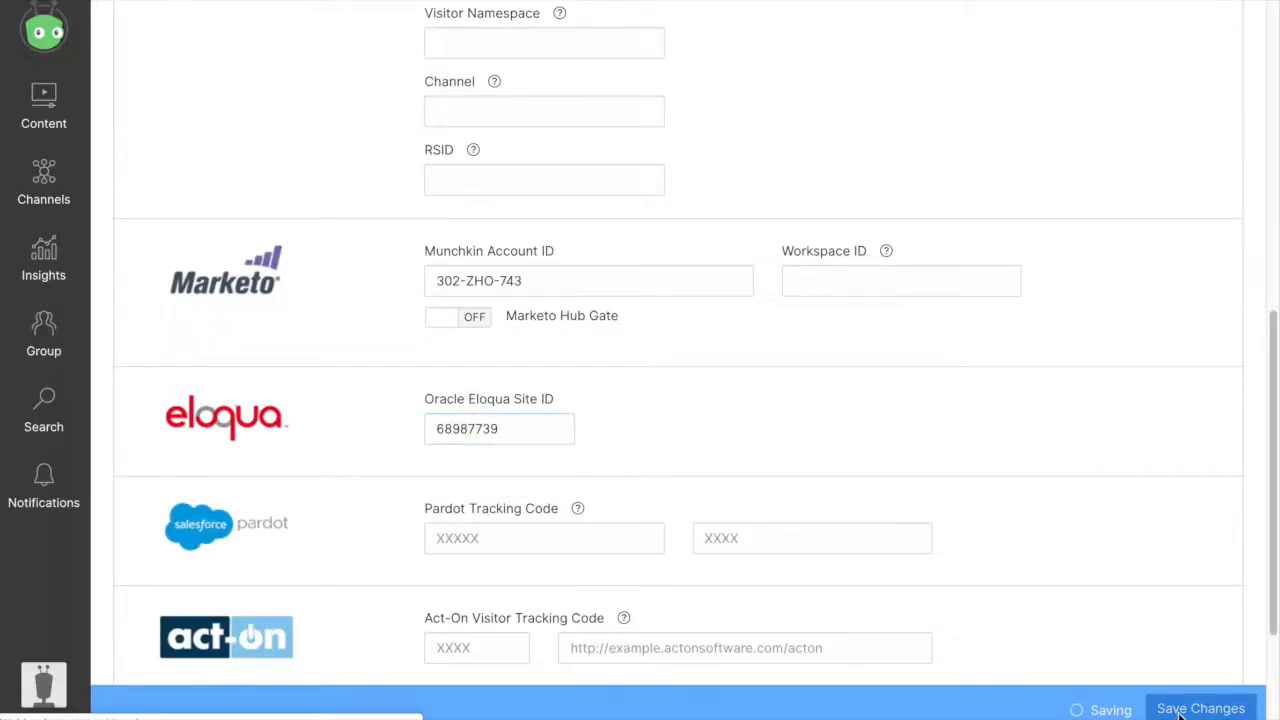